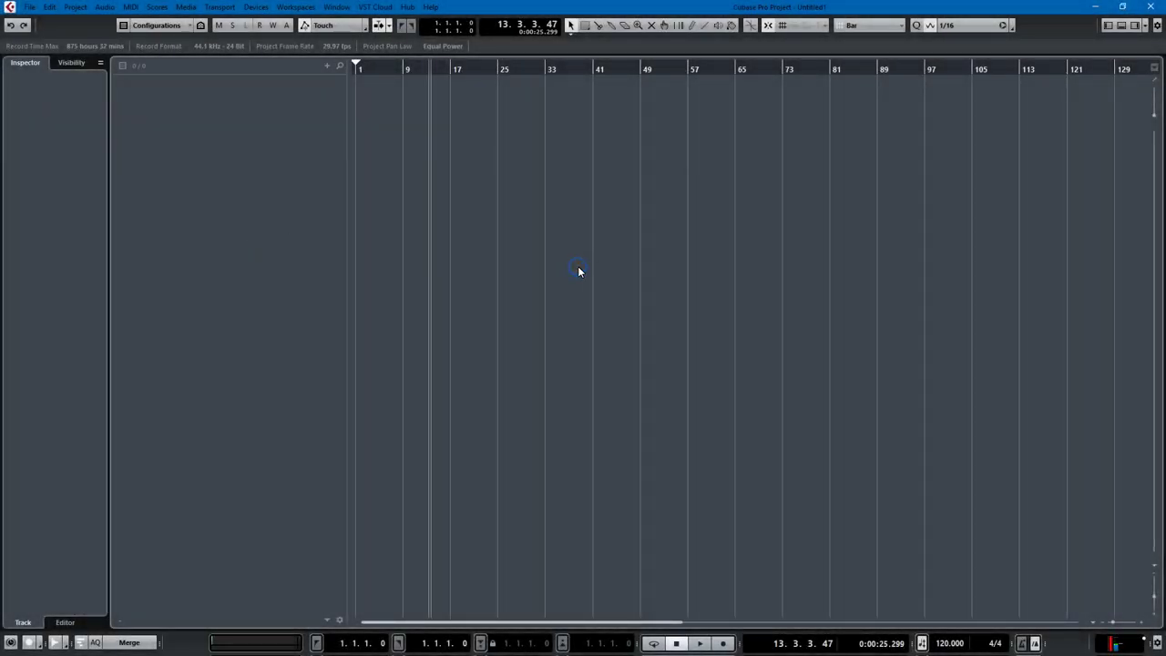
Move the project cursor from bar 13 back to bar 1.
key(Home)
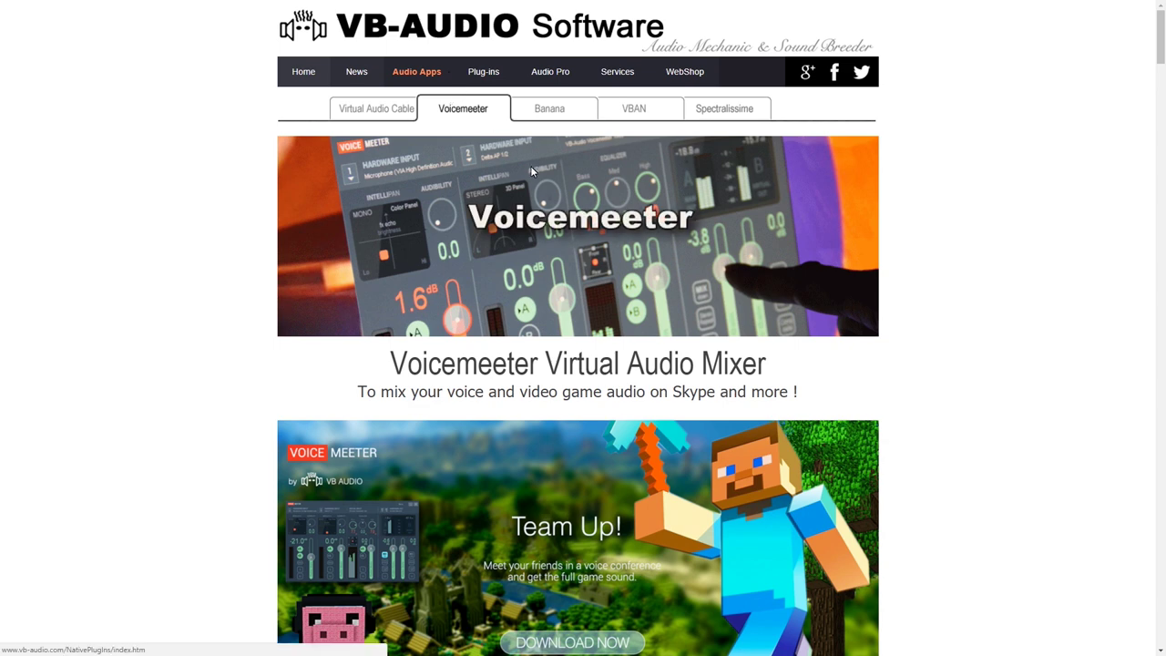
scroll(386, 265, down, 3)
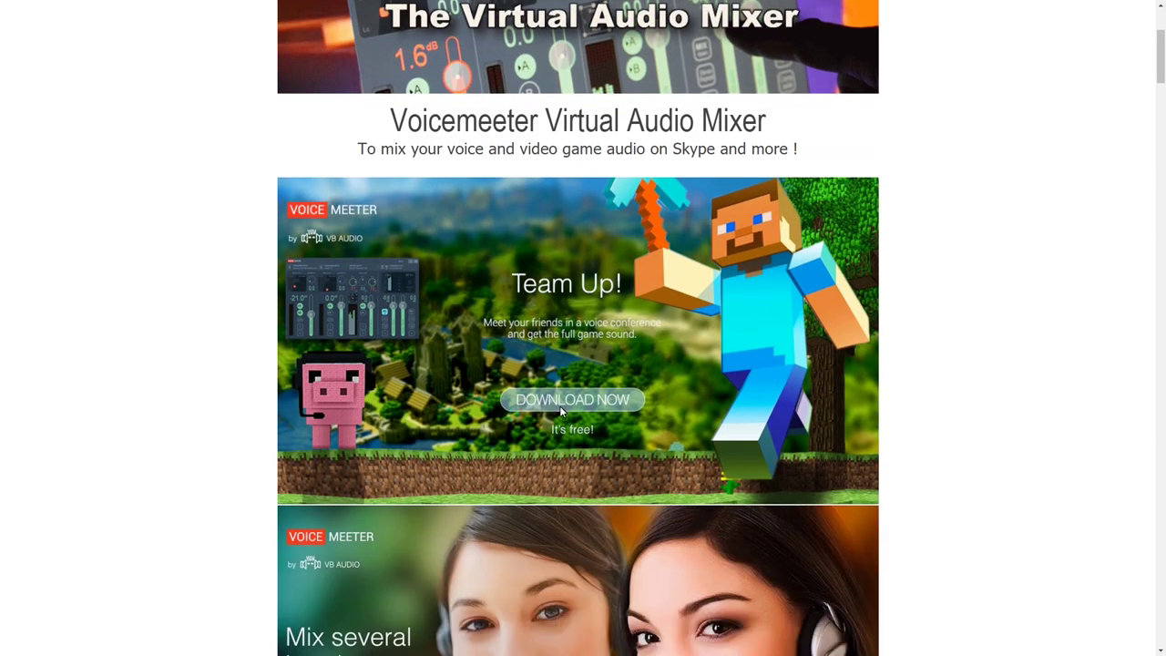
scroll(394, 383, down, 2)
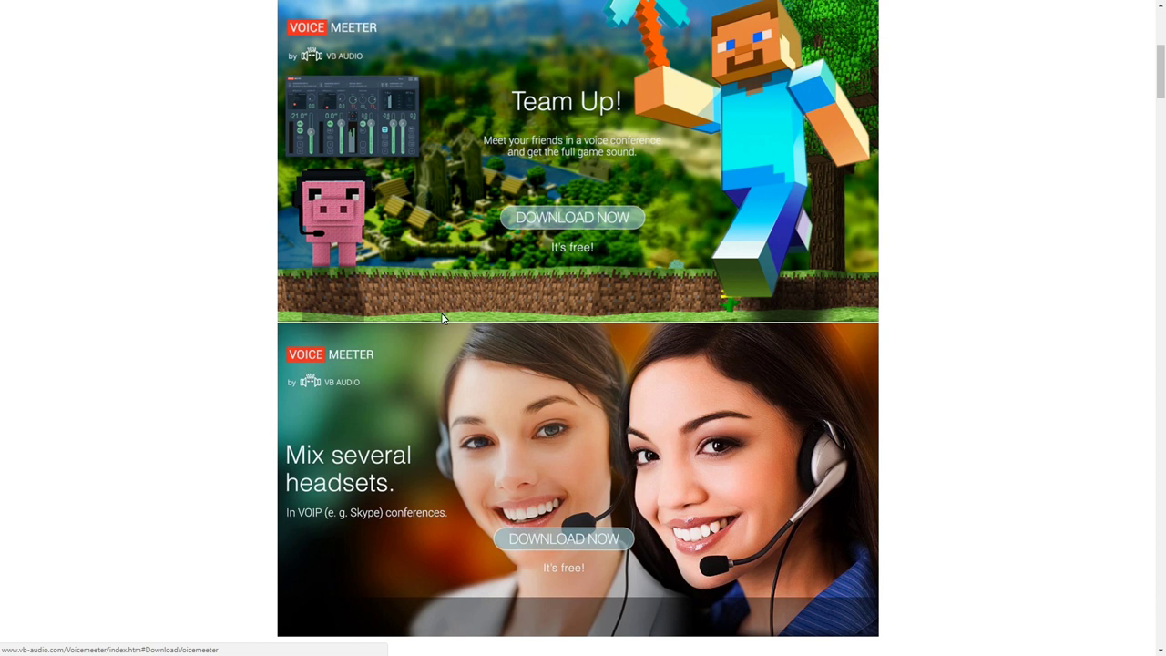
scroll(95, 355, down, 2)
scroll(95, 357, down, 2)
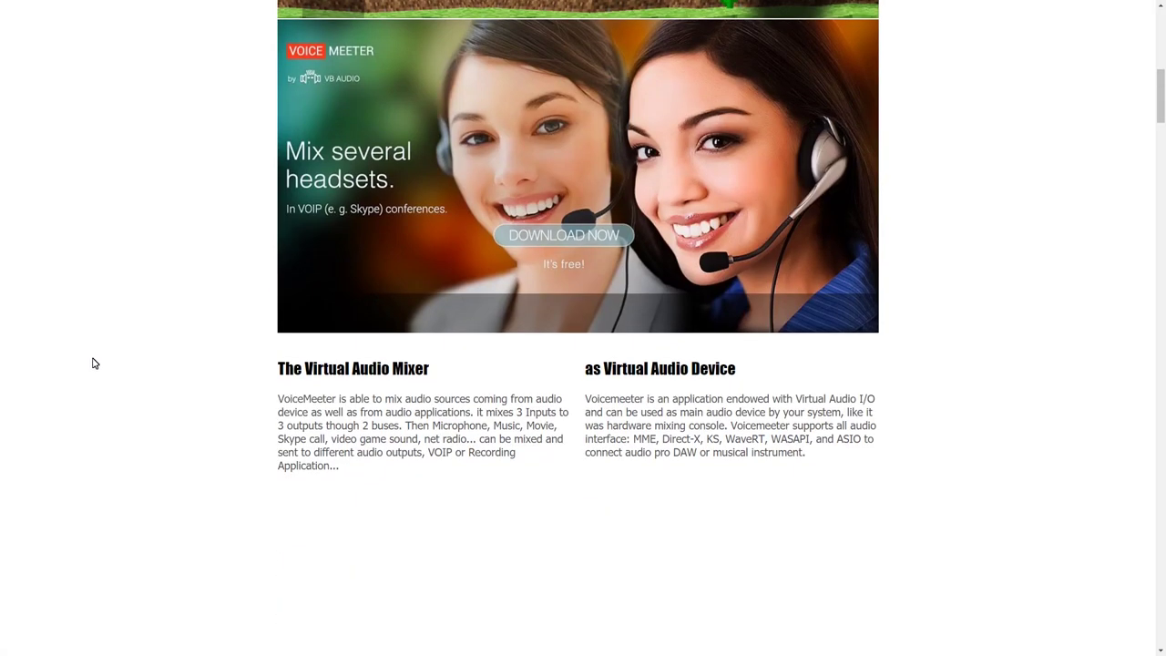
scroll(93, 361, up, 8)
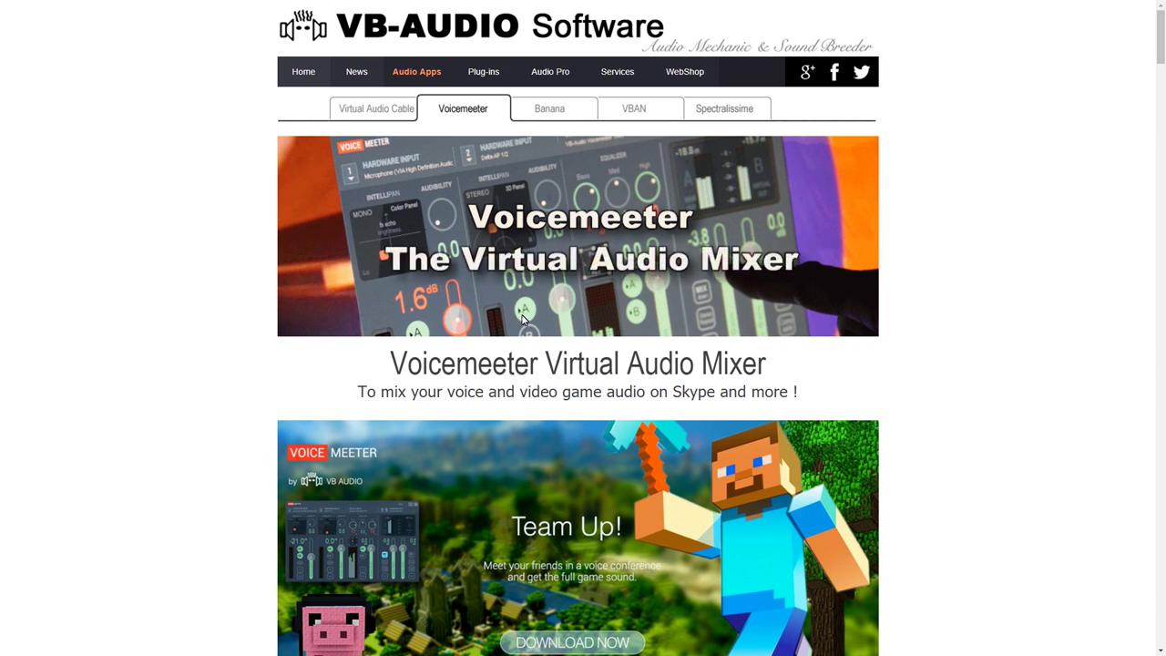
scroll(583, 405, down, 4)
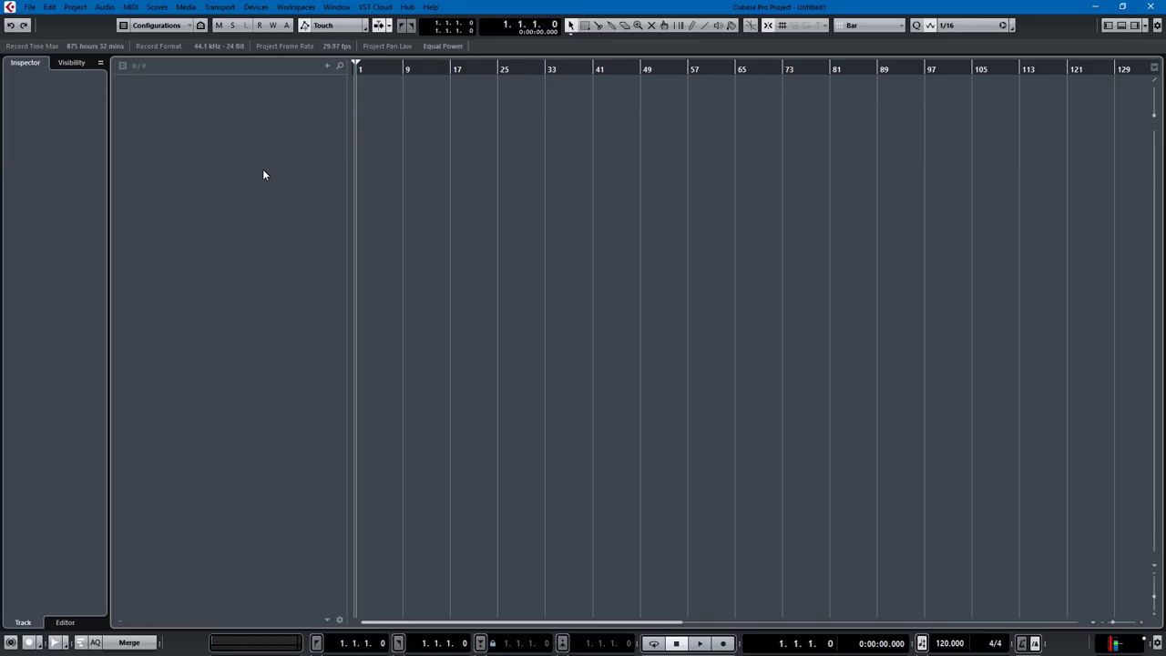
click(257, 7)
Switch the Studio Setup ASIO driver from Focusrite USB 2.0 to Voicemeeter Virtual ASIO.
click(297, 304)
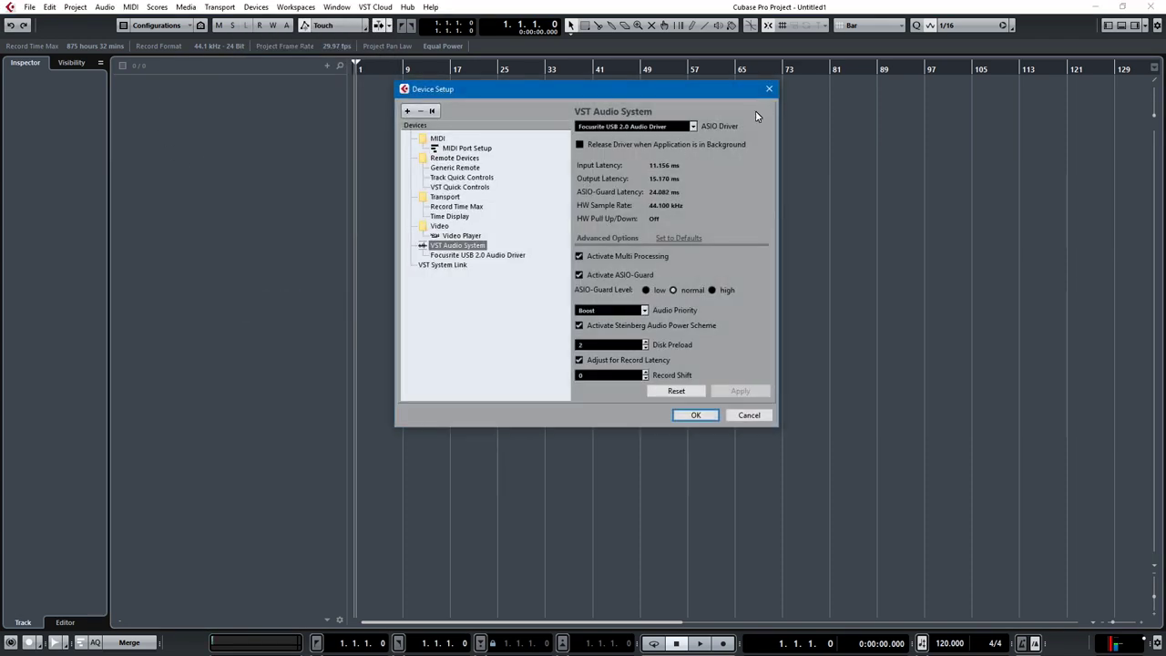
click(691, 127)
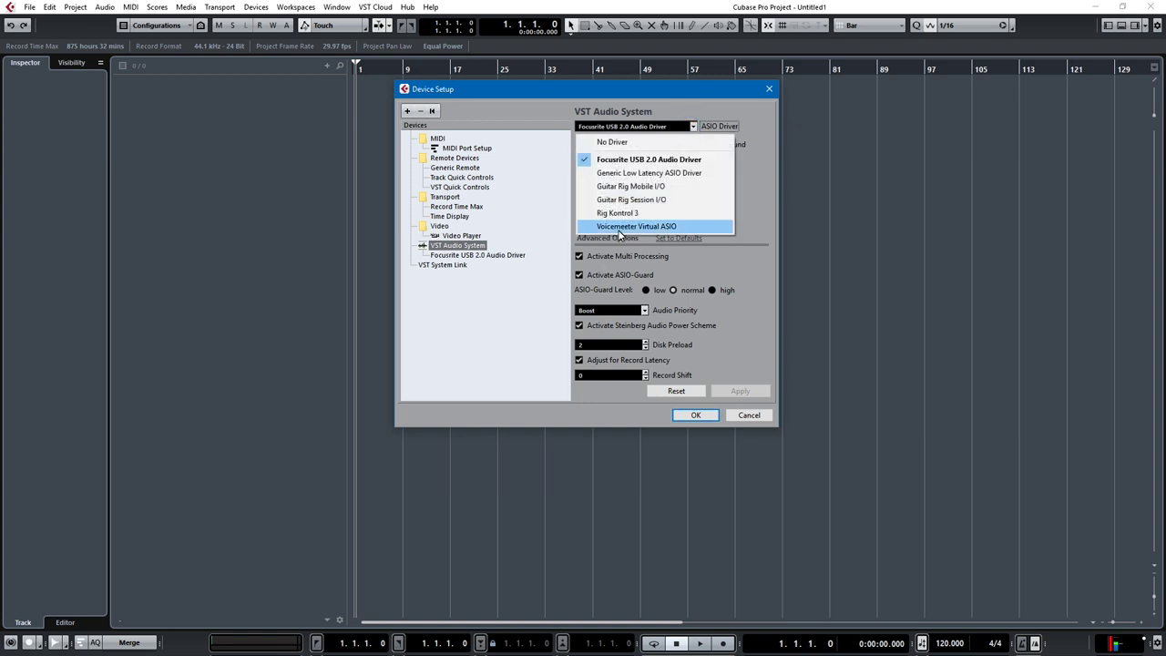
click(621, 230)
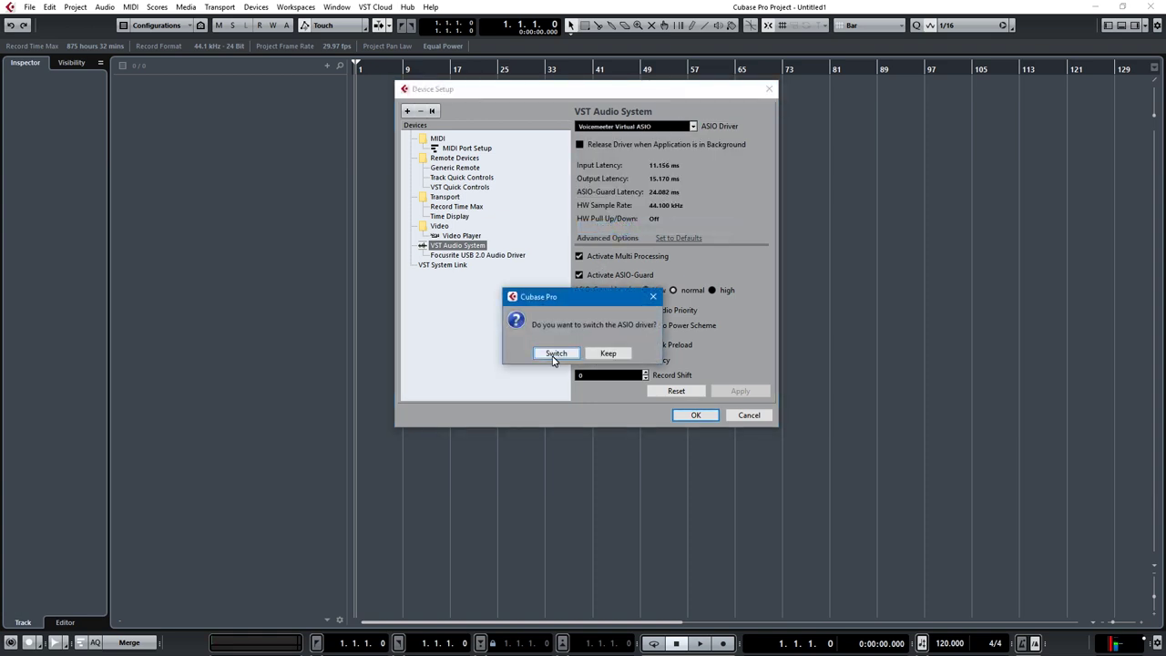
click(556, 355)
click(690, 417)
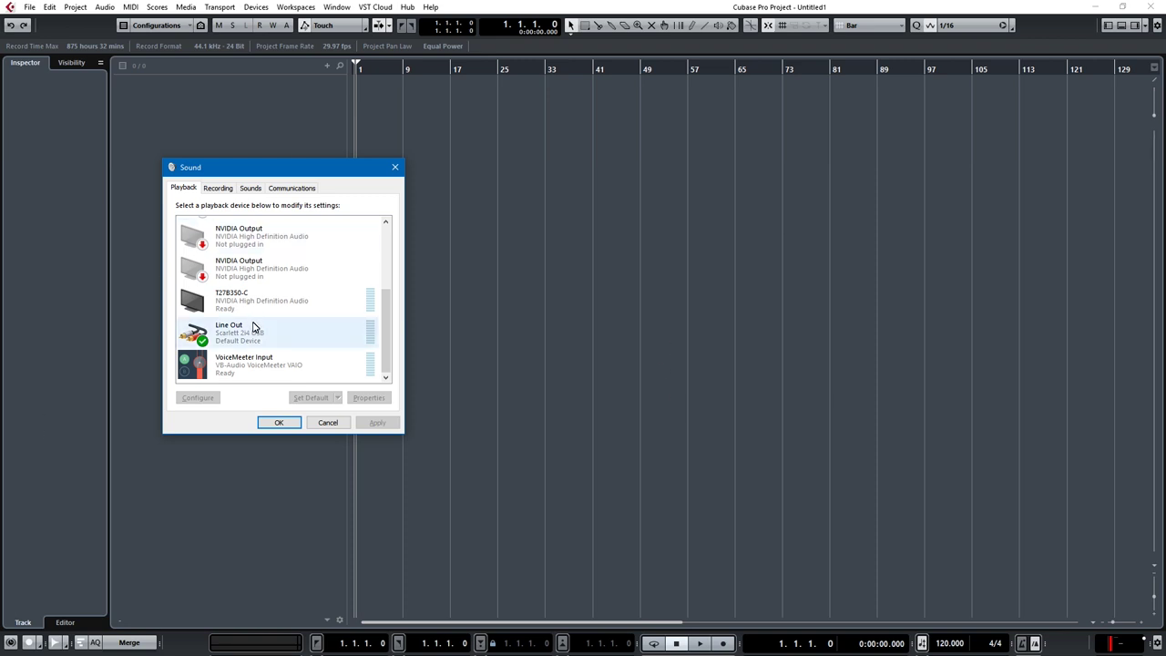
Select VoiceMeeter Input as the Windows playback device and return to Cubase's MixConsole.
click(255, 362)
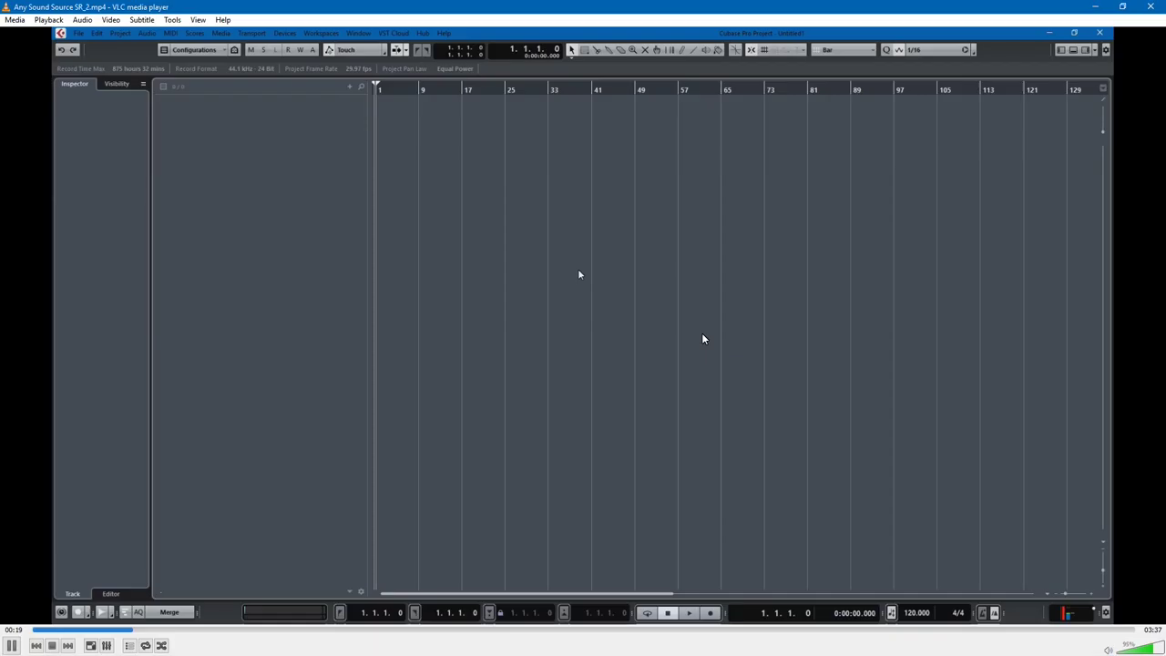
key(alt+Tab)
key(alt+Tab)
key(alt+Tab)
key(alt+Tab)
key(alt+Tab)
key(alt+Tab)
key(alt+Tab)
key(alt+Tab)
key(alt+Tab)
key(alt+Tab)
key(alt+Tab)
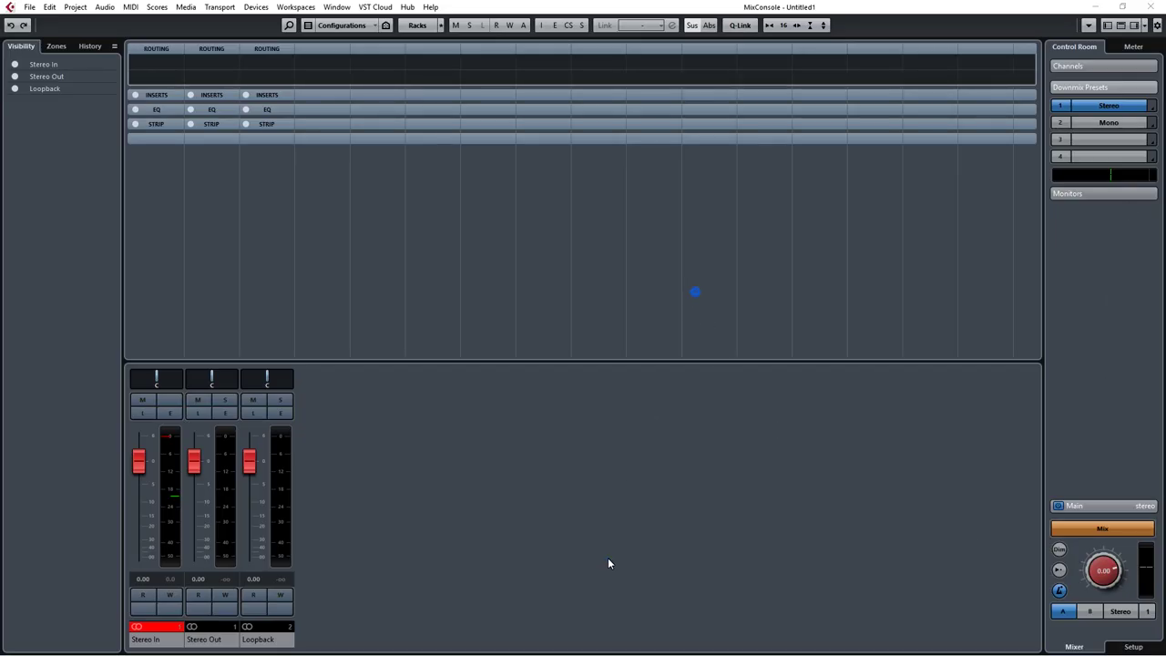
Add a stereo audio track named 'sys sound', routed from Stereo In to Stereo Out.
key(alt+Tab)
key(alt+Tab)
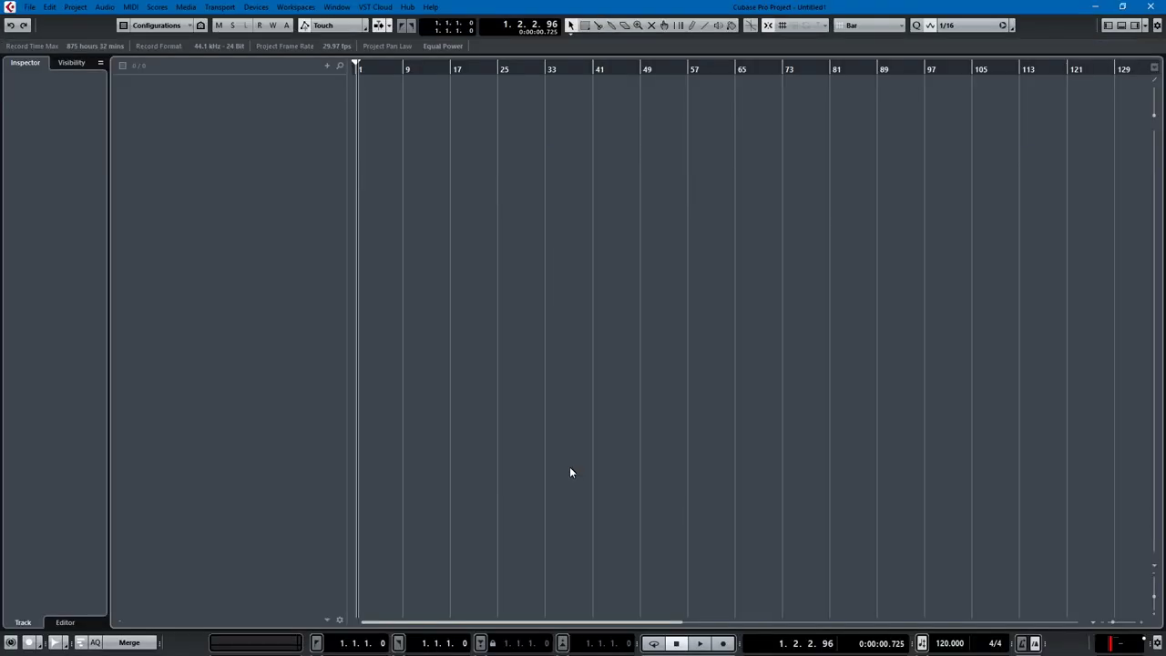
right_click(254, 114)
click(297, 119)
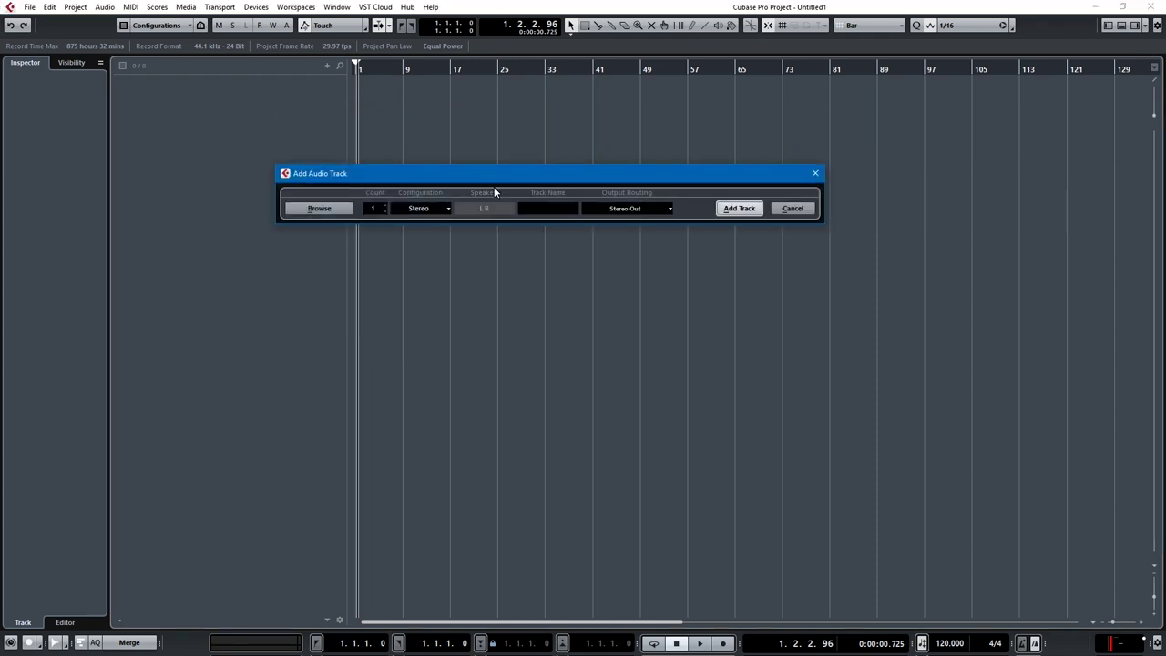
text(sys sound)
click(731, 210)
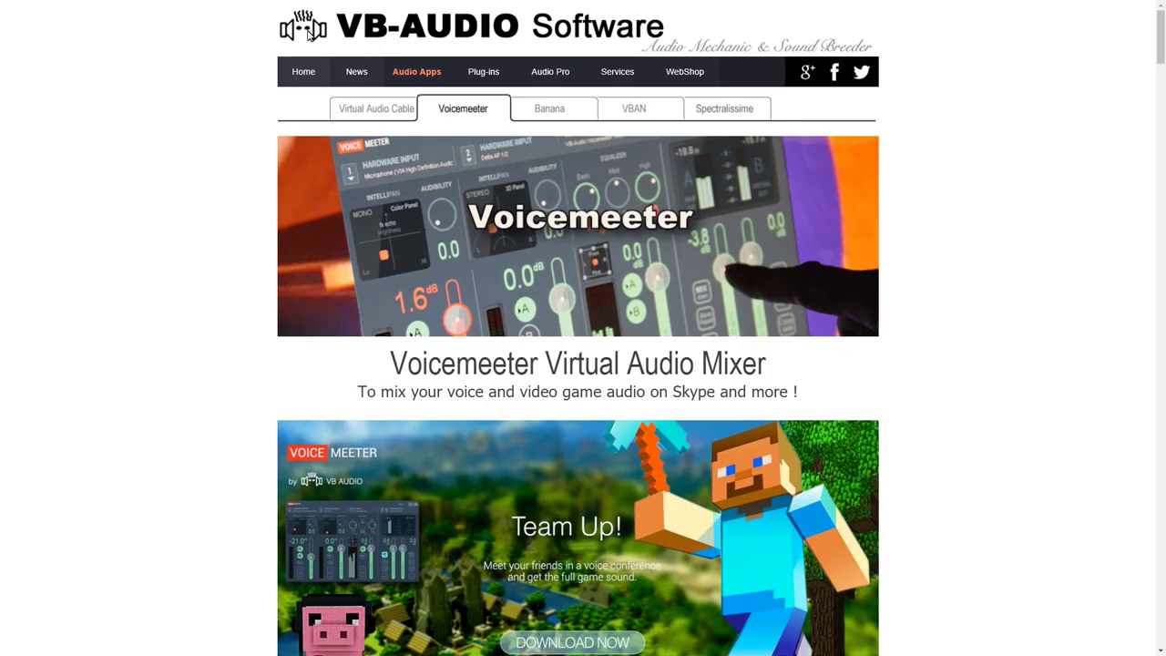
Record the blog's song from bar 1 onto the sys sound track, then stop recording.
scroll(315, 45, down, 4)
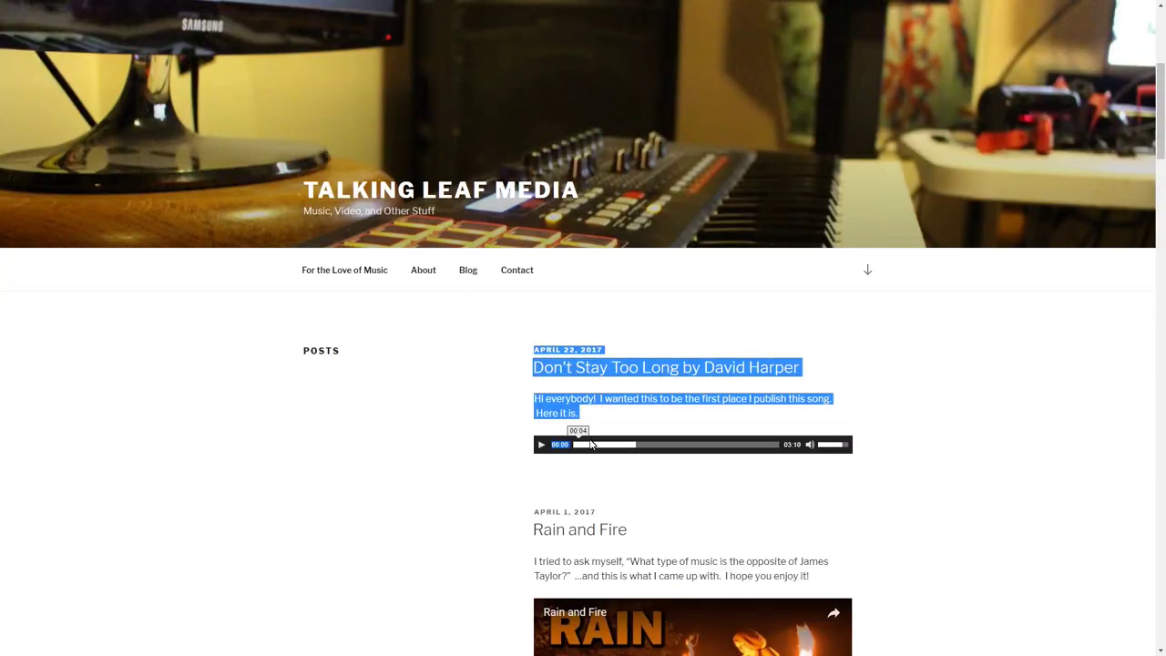
key(alt+Tab)
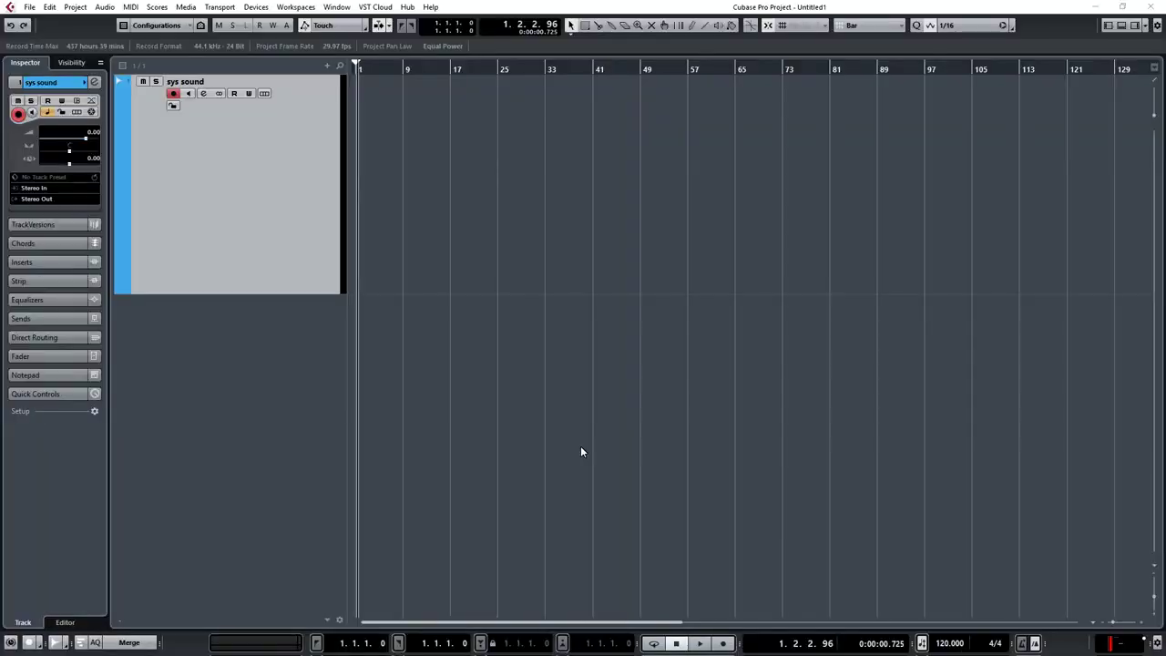
key(KP_Multiply)
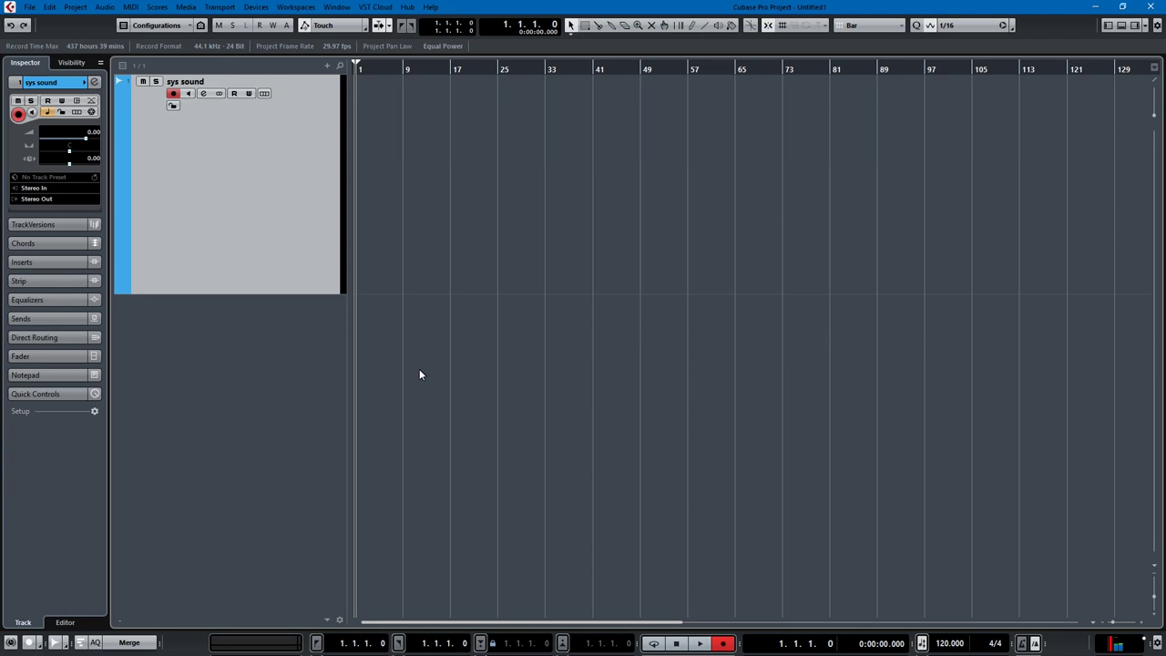
key(alt+Tab)
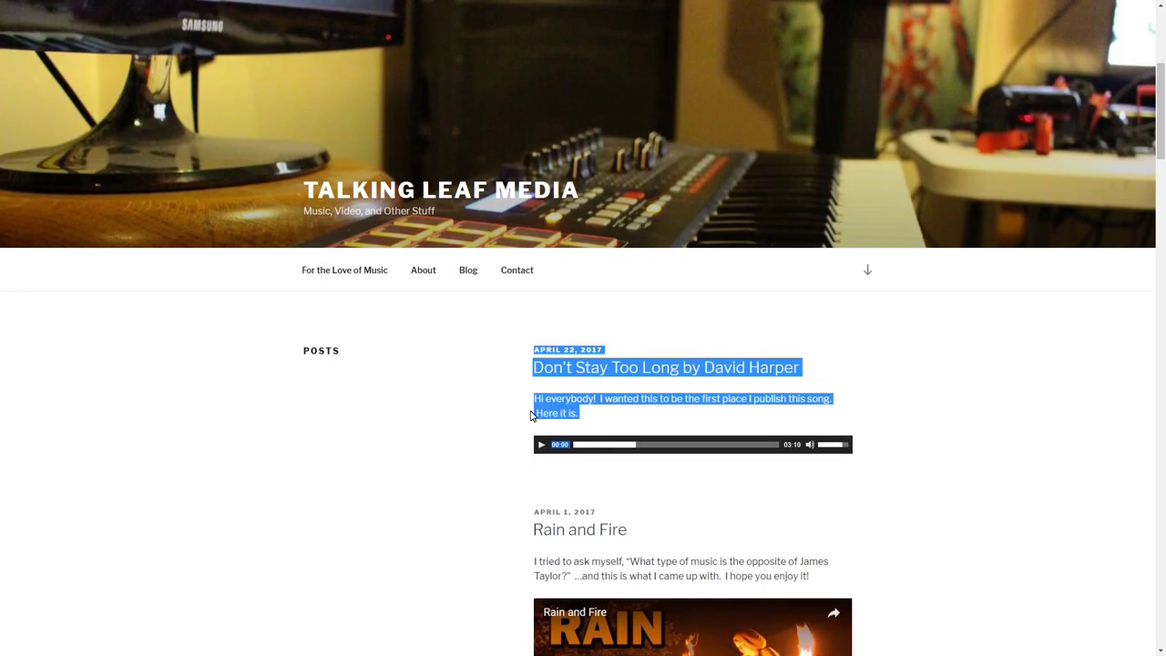
click(541, 445)
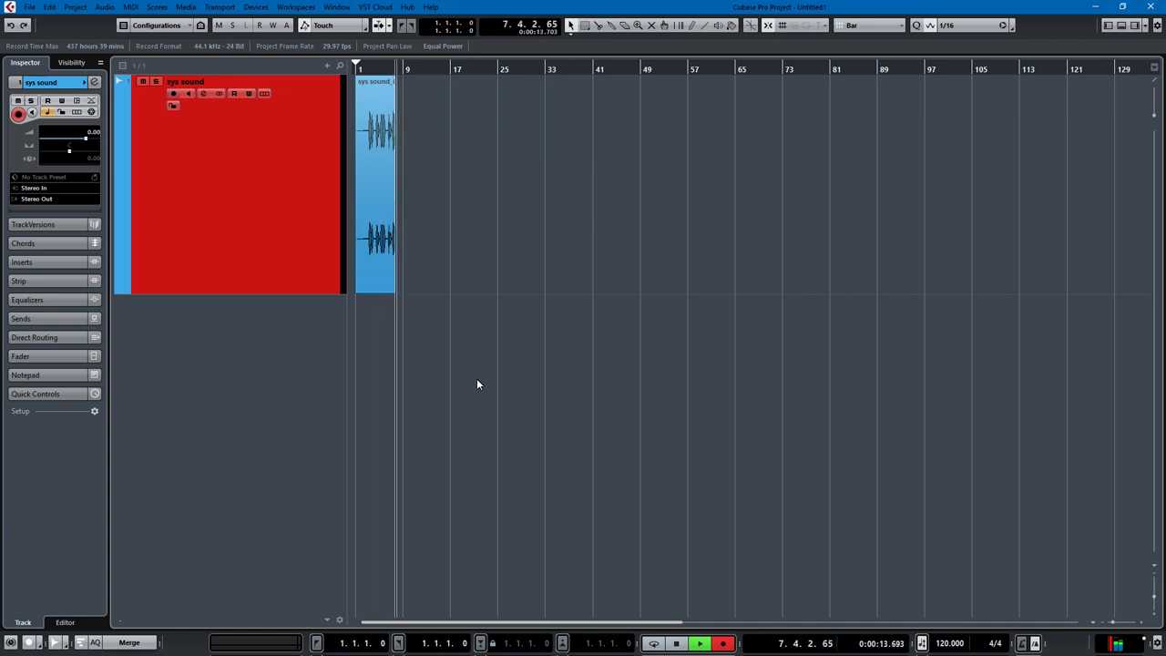
key(space)
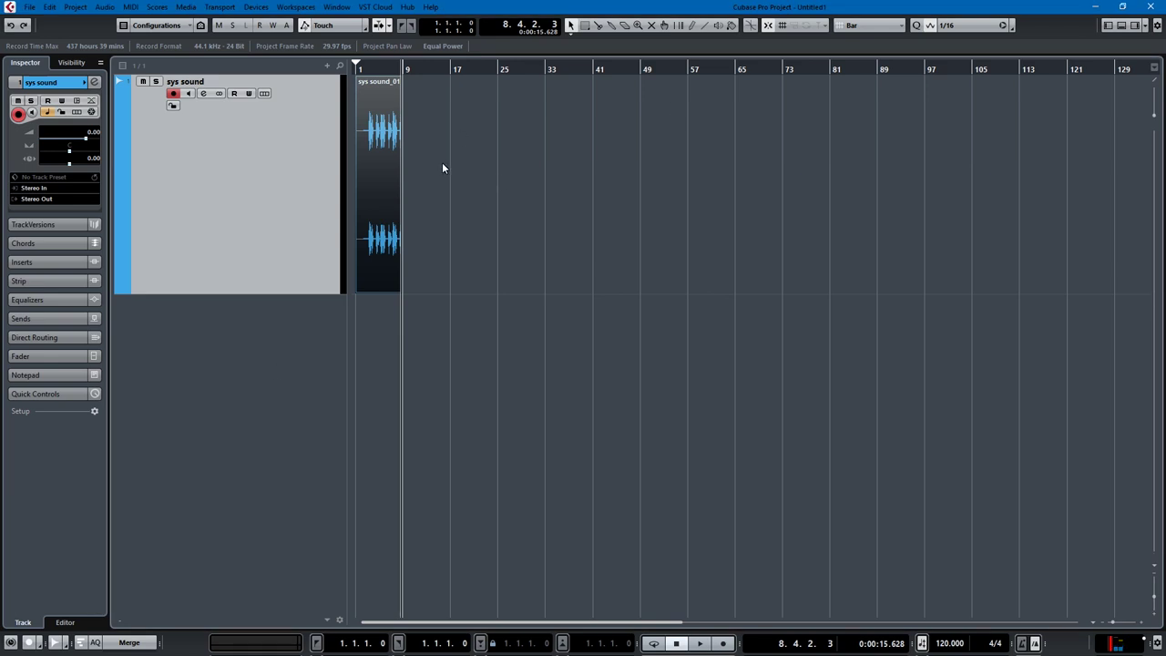
Play the sys sound_01 clip back from bar 1, then stop playback.
scroll(412, 183, up, 5)
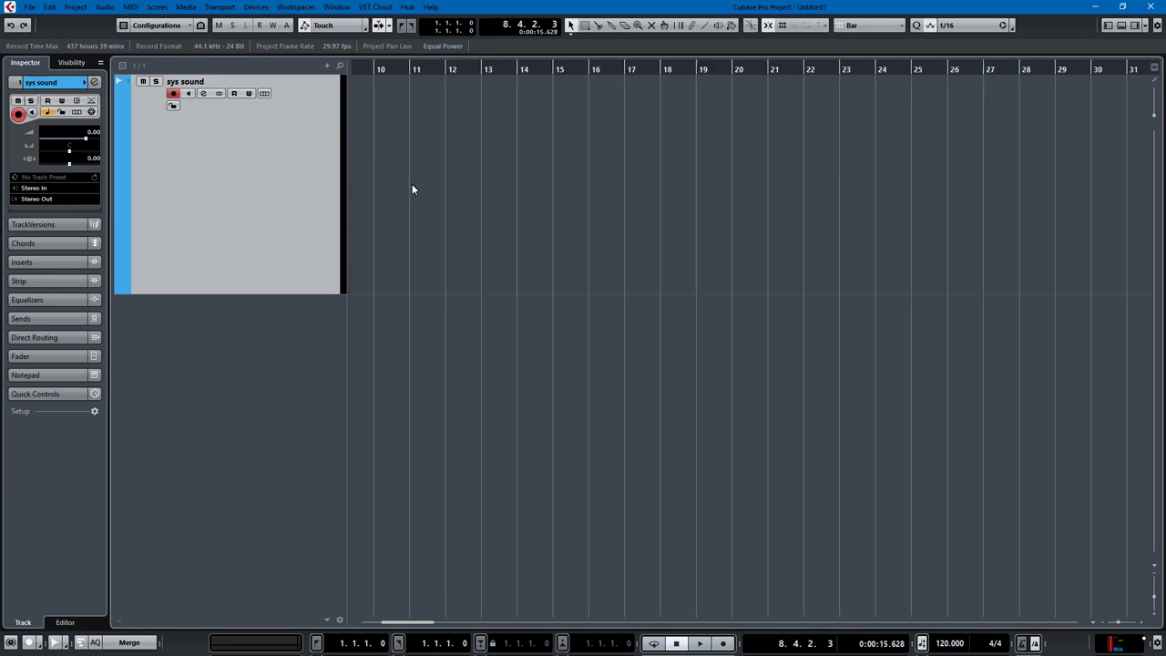
click(437, 187)
key(Home)
key(space)
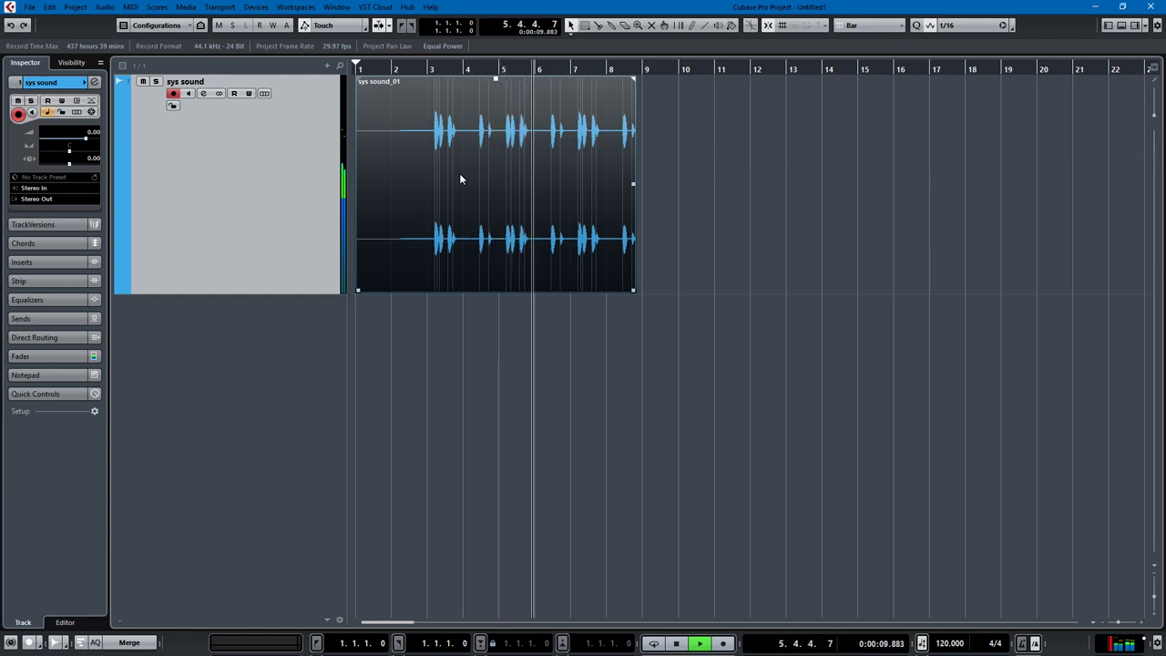
key(space)
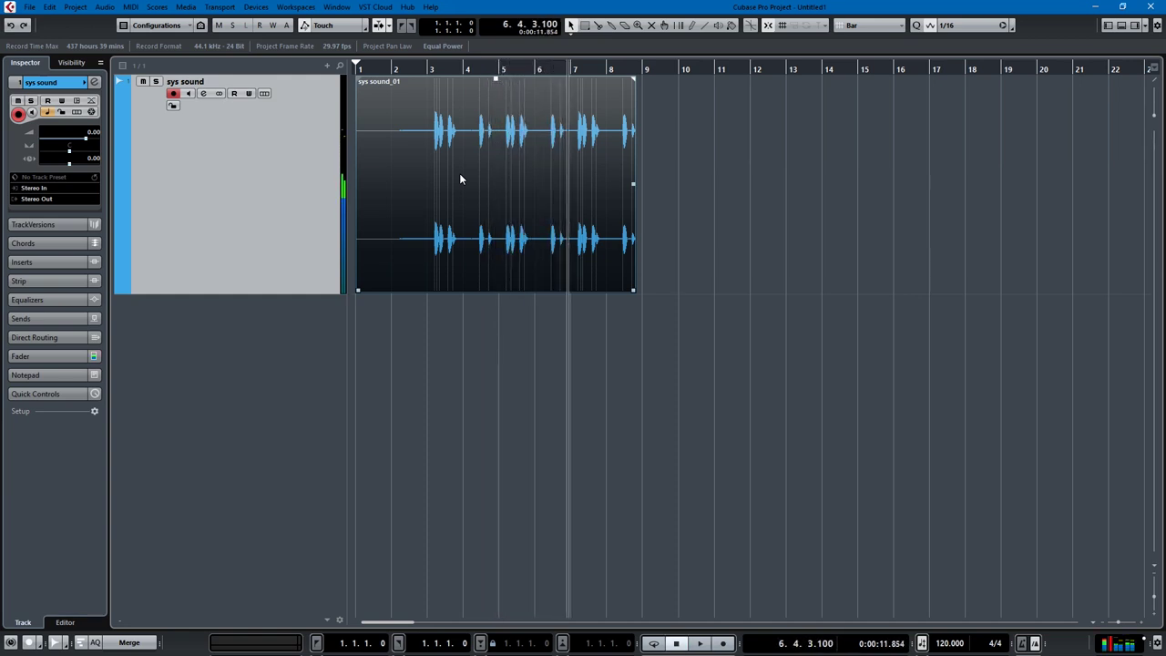